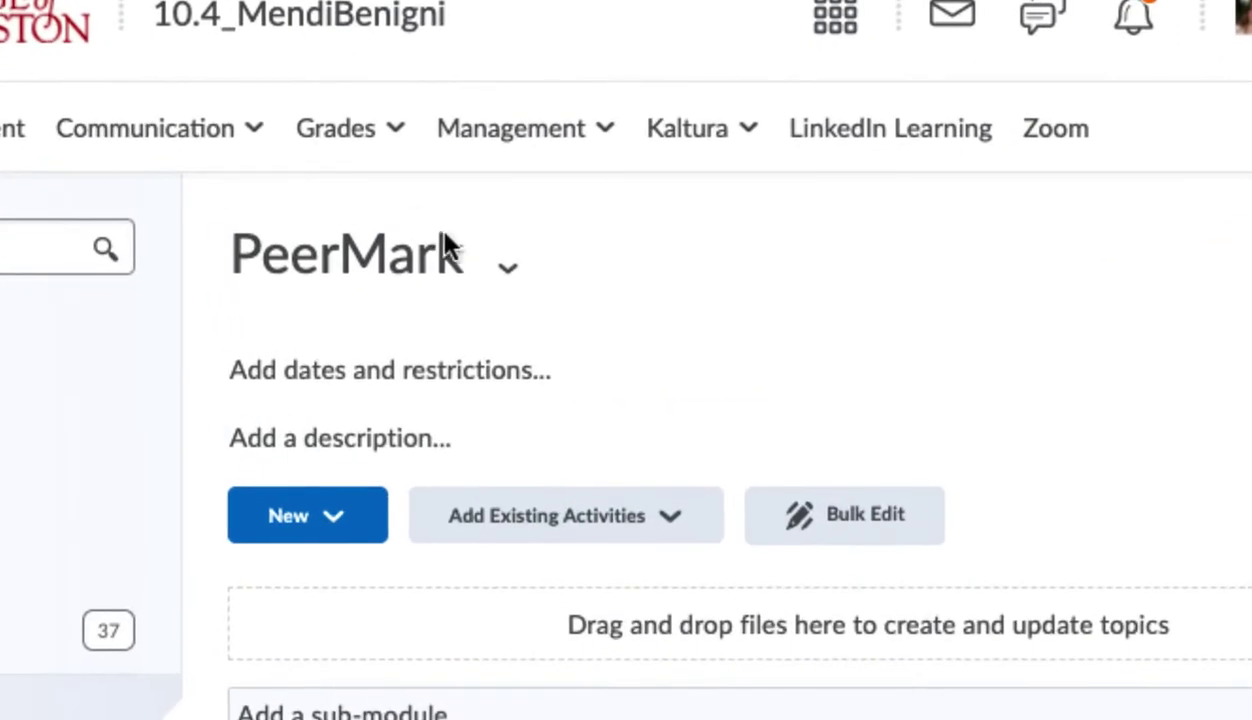
Add a PeerMark Turnitin activity to the PeerMark module, titled 'Peer Review of Final Paper'.
click(567, 525)
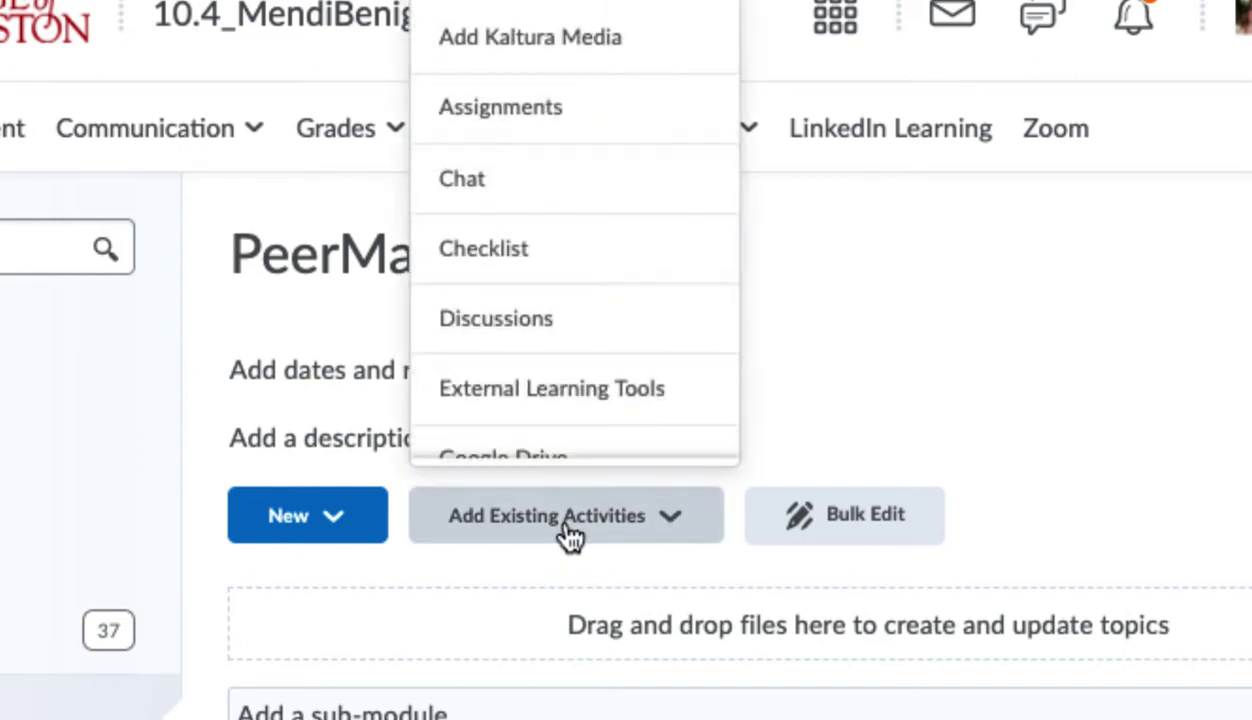
scroll(603, 403, down, 4)
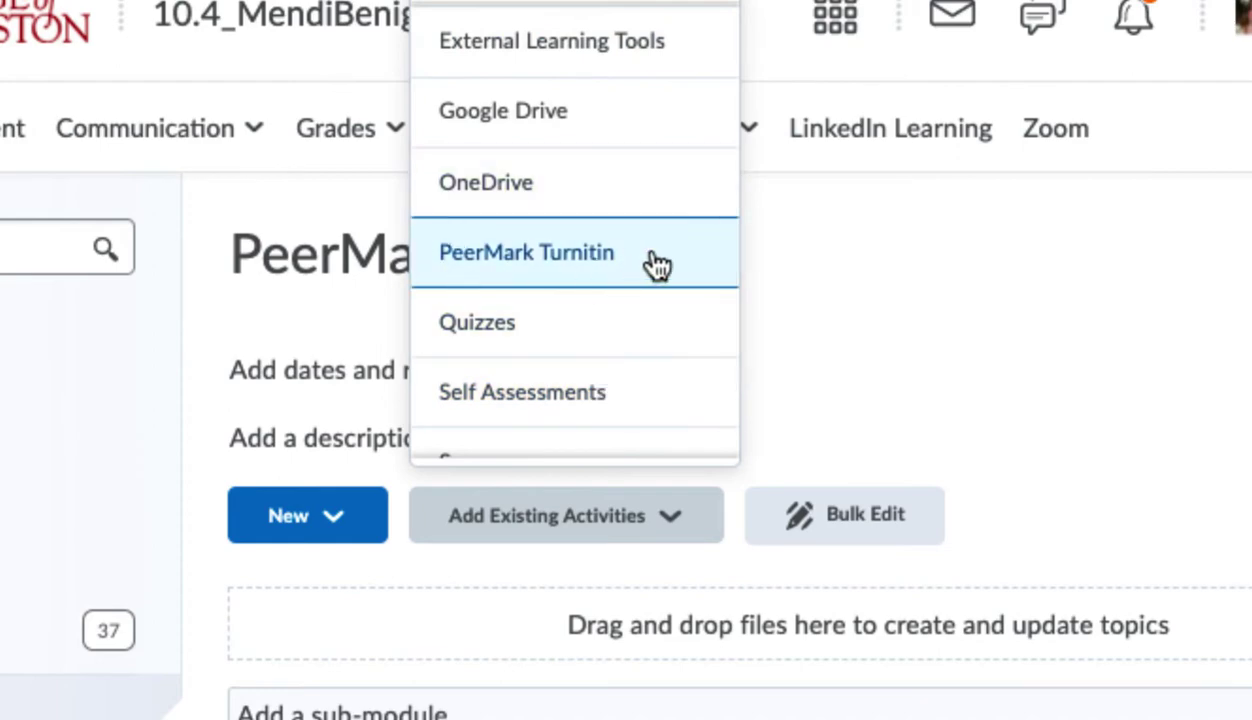
click(608, 268)
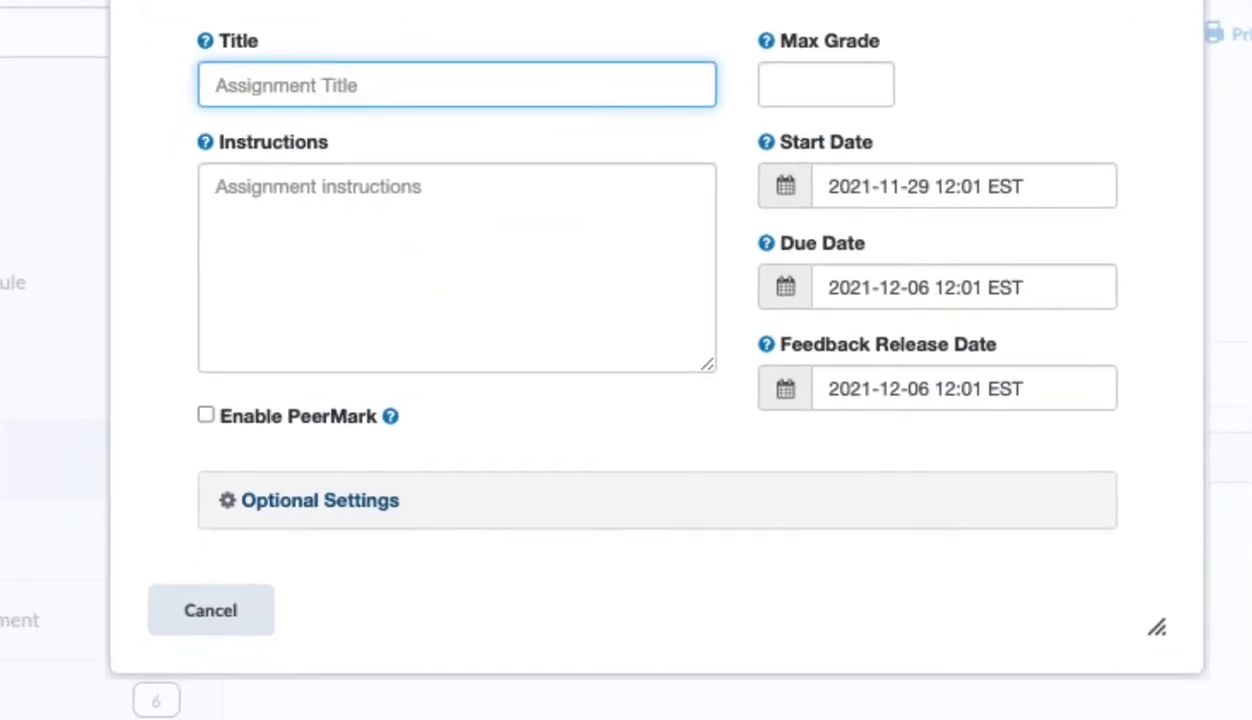
text(Peer Review of Final Paper)
click(417, 234)
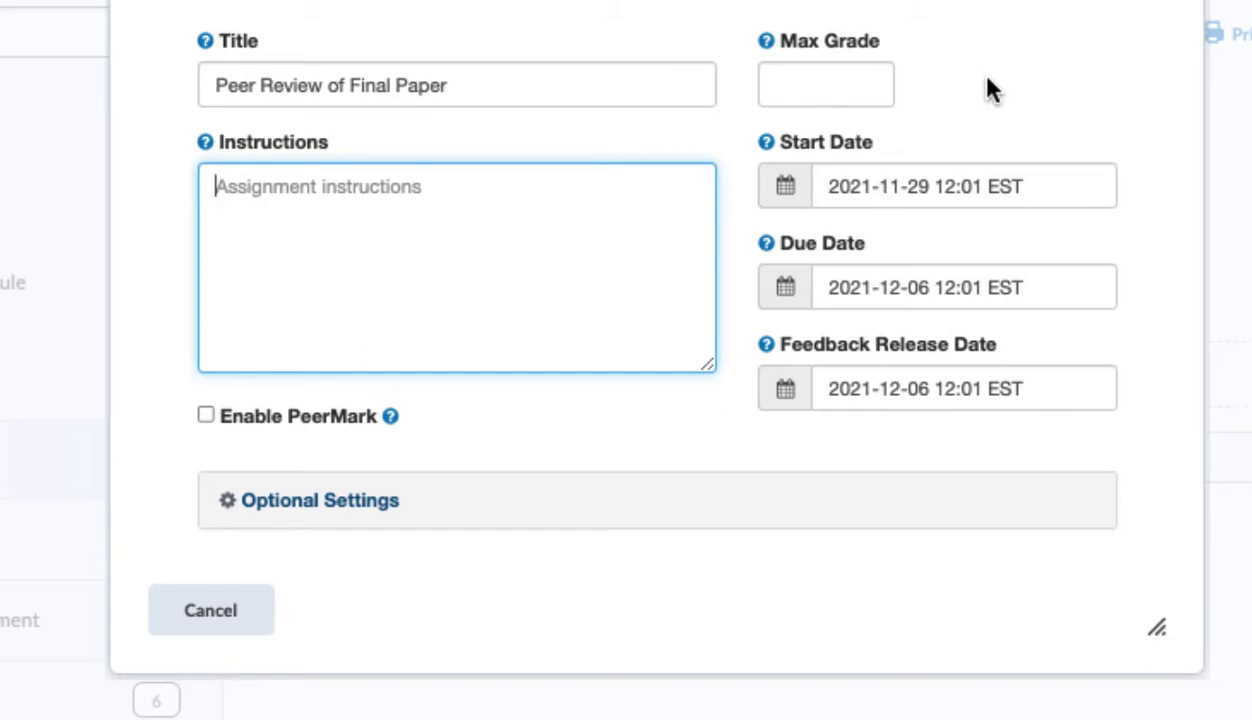
Confirm the assignment title and leave the Max Grade field blank.
click(478, 88)
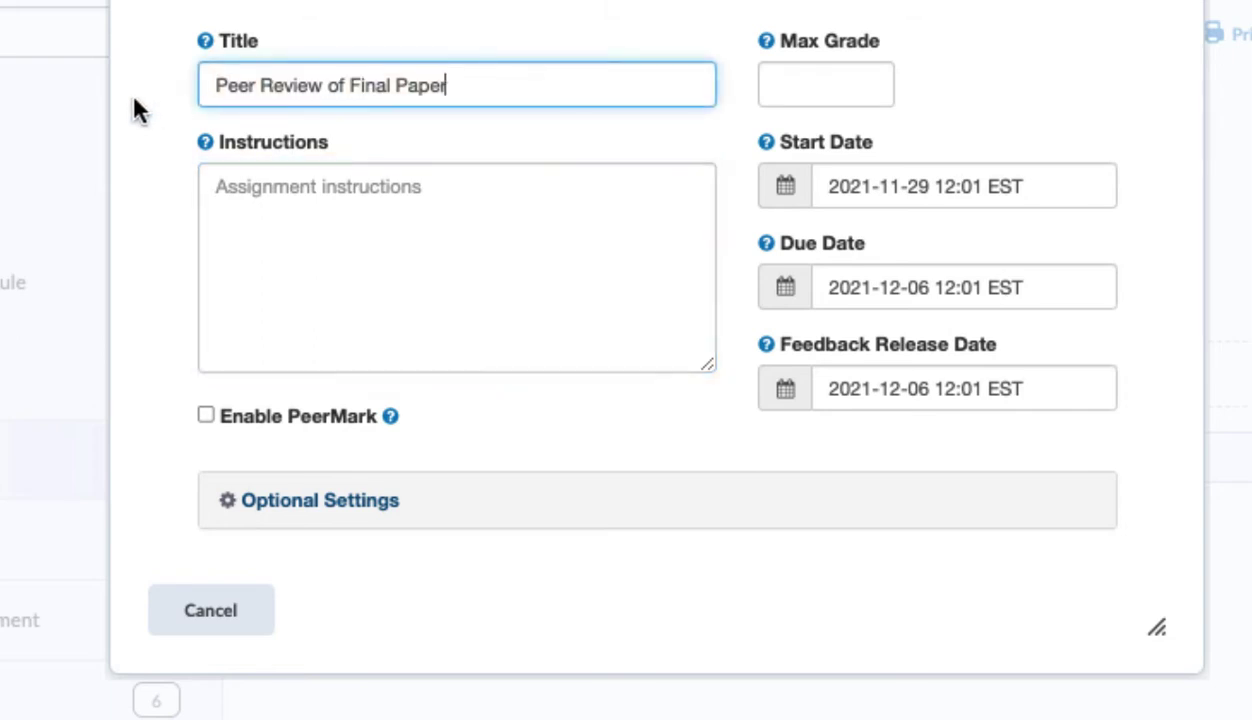
click(1070, 95)
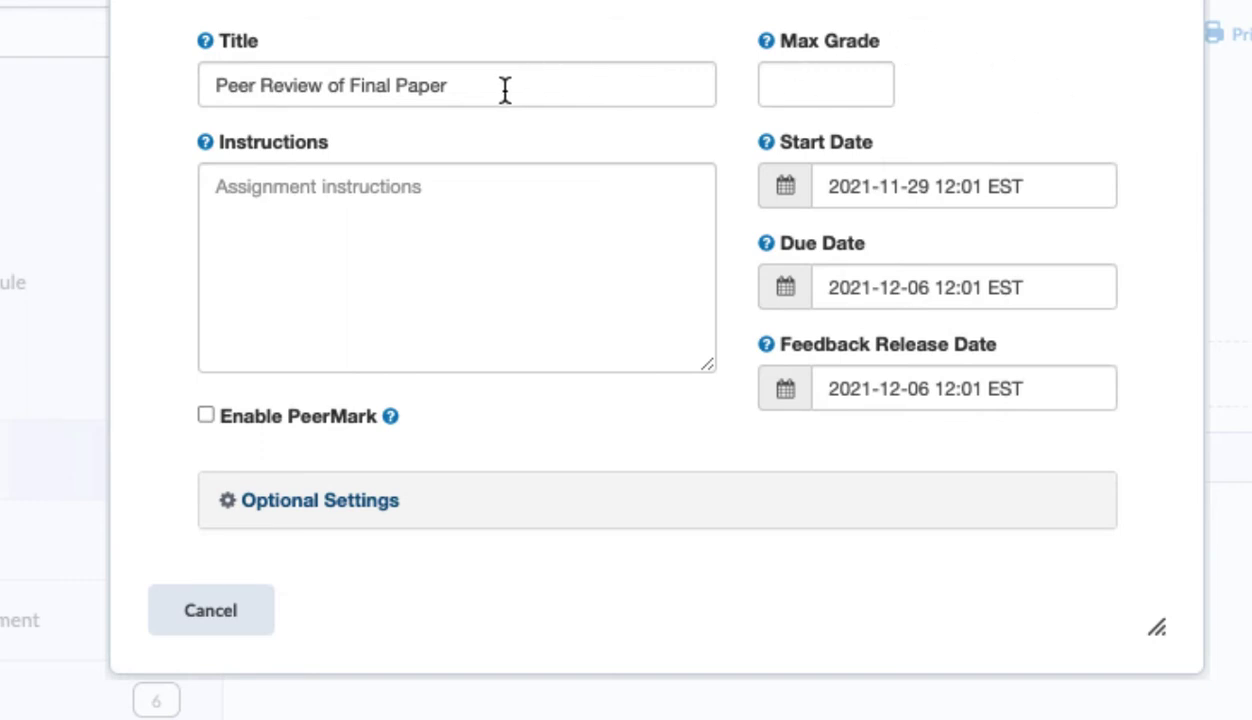
click(850, 90)
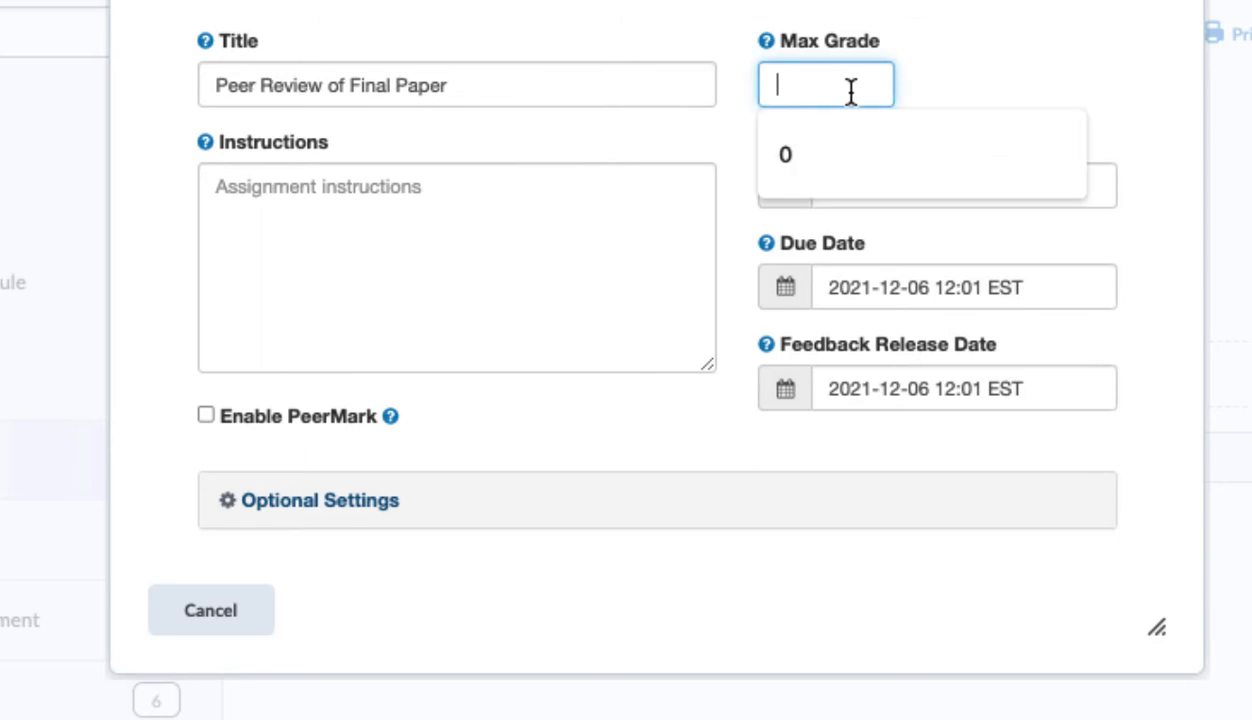
click(957, 84)
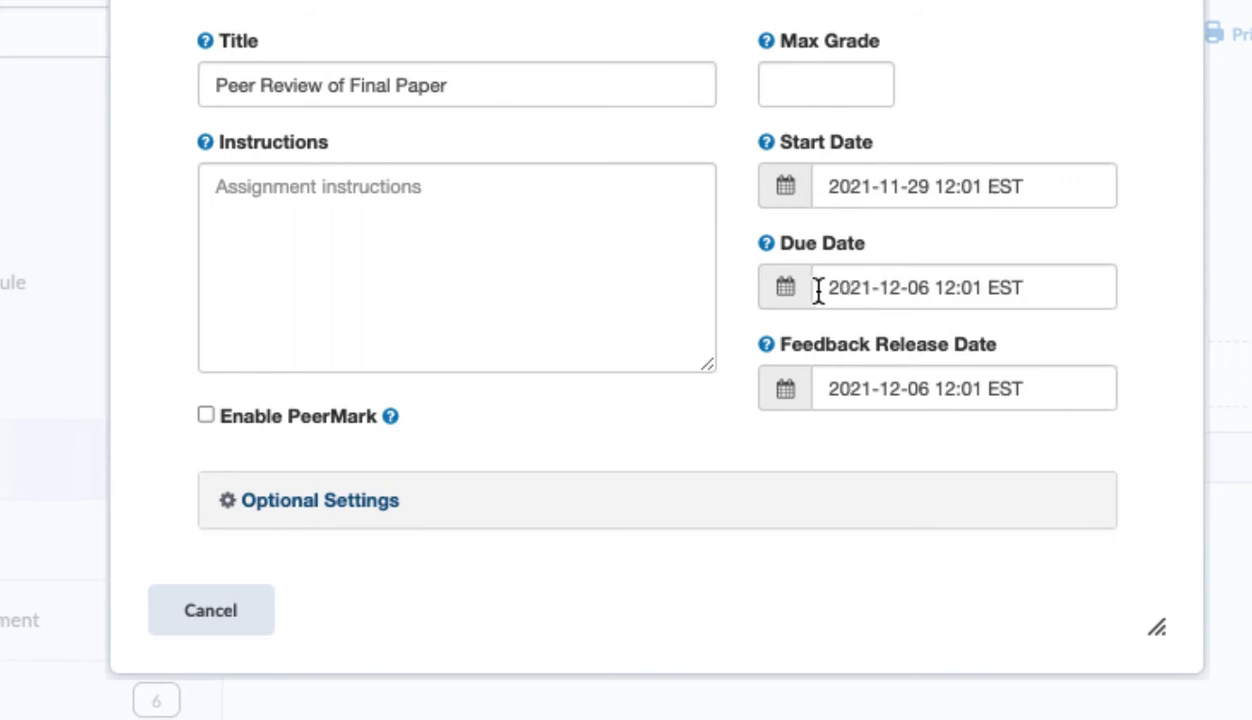
drag(816, 288, 1082, 290)
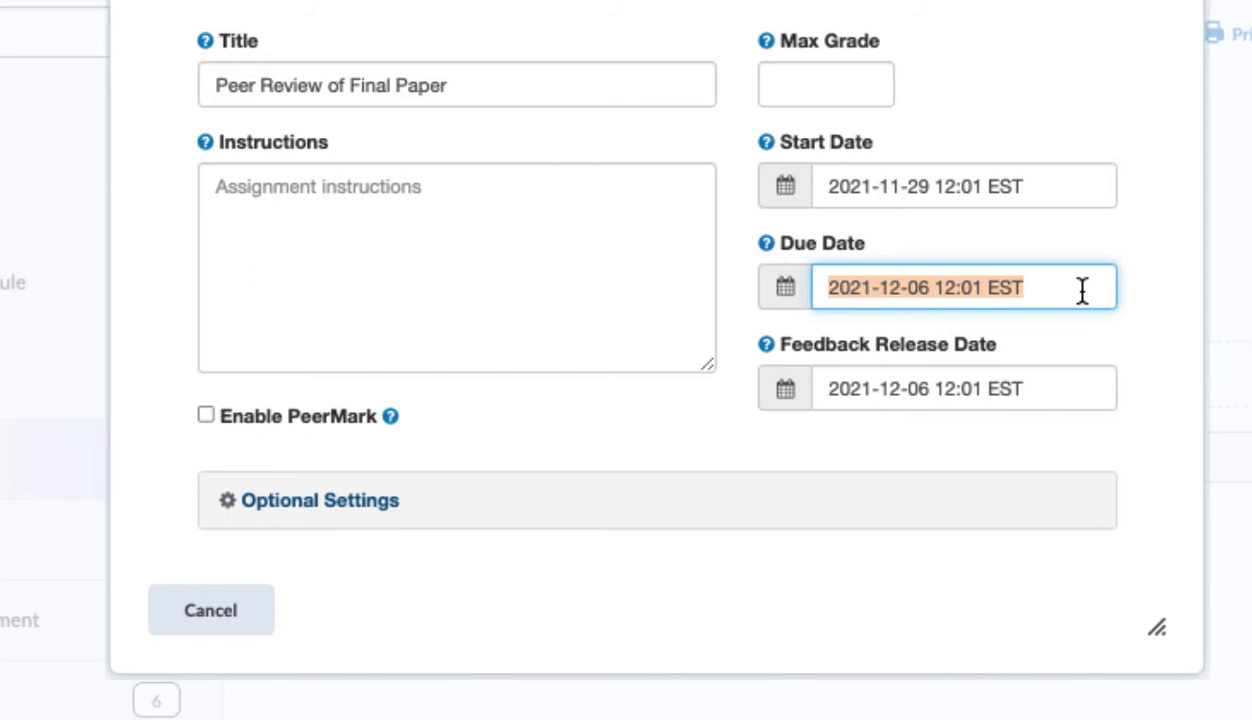
mouse_move(763, 348)
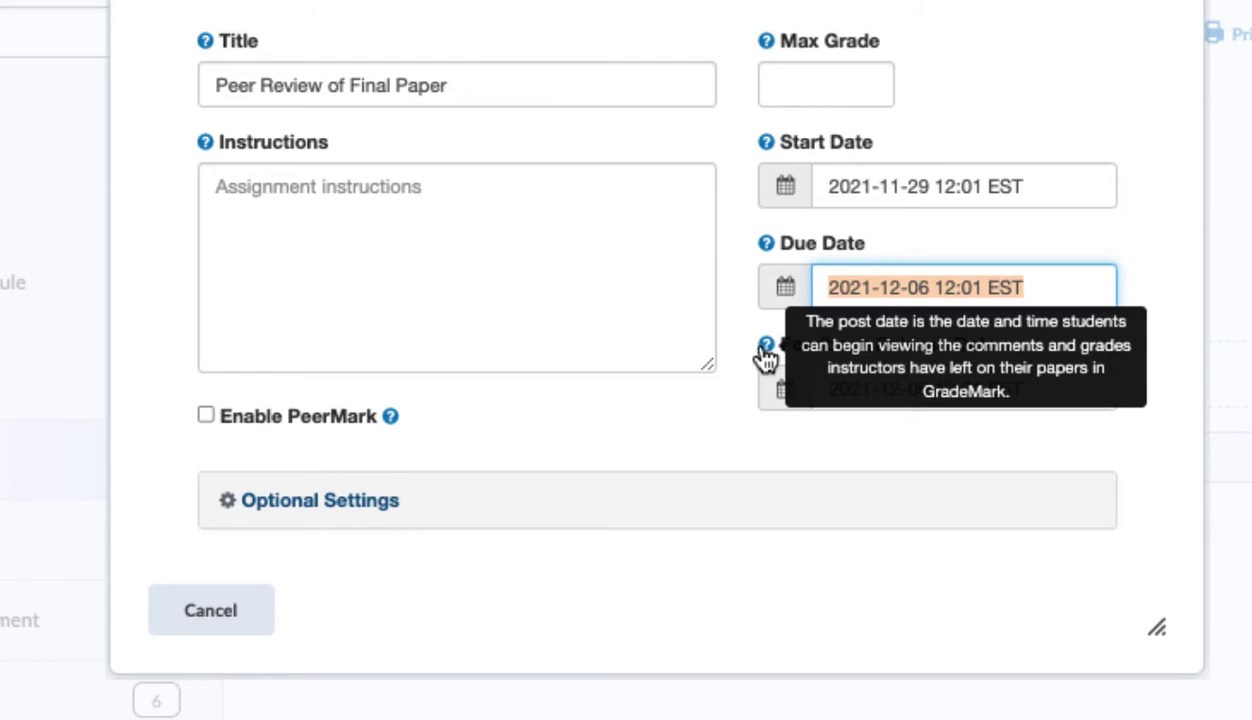
click(765, 435)
drag(997, 384, 797, 394)
drag(818, 282, 1060, 290)
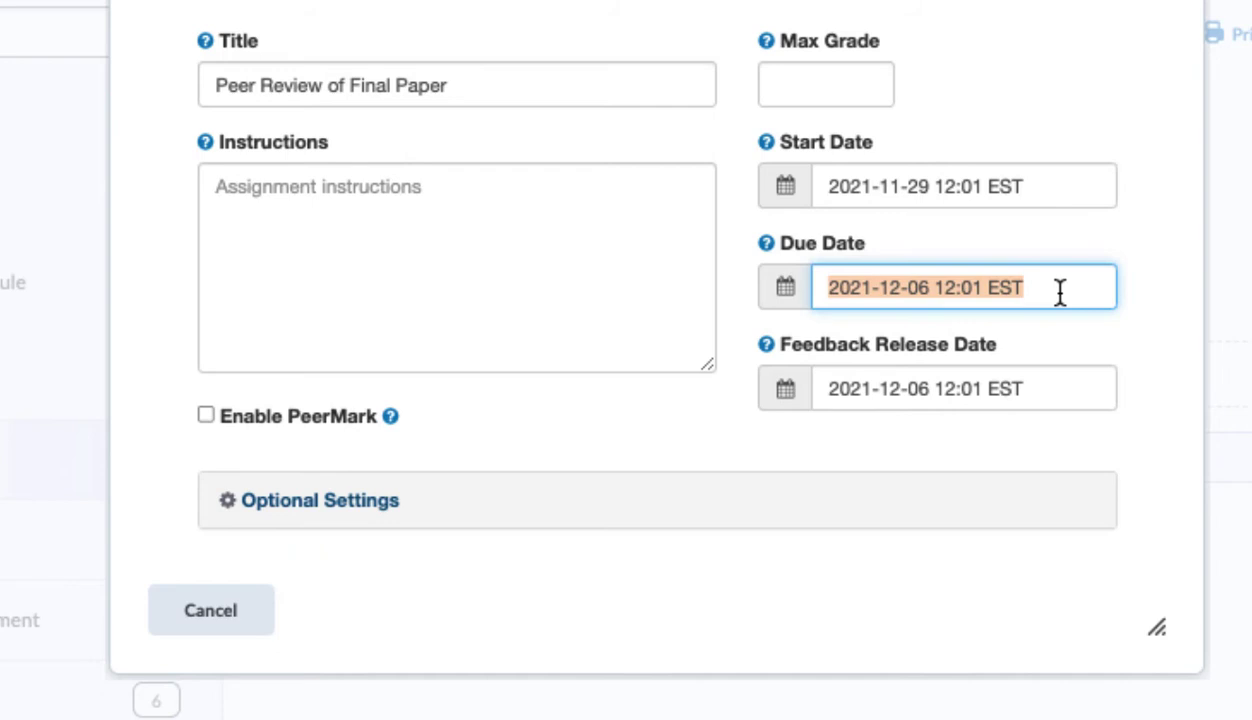
key(BackSpace)
In Optional Settings, set 'Submit papers to' to 'Do not store the submitted papers'.
click(290, 508)
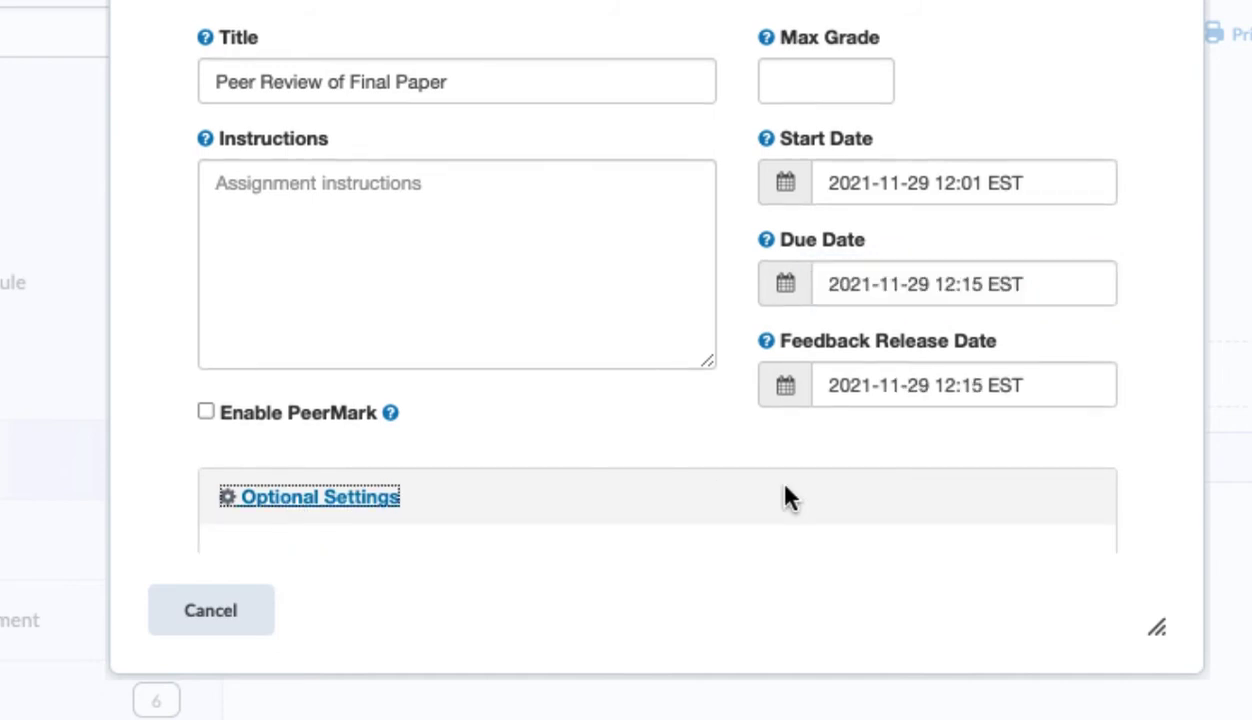
scroll(785, 497, down, 5)
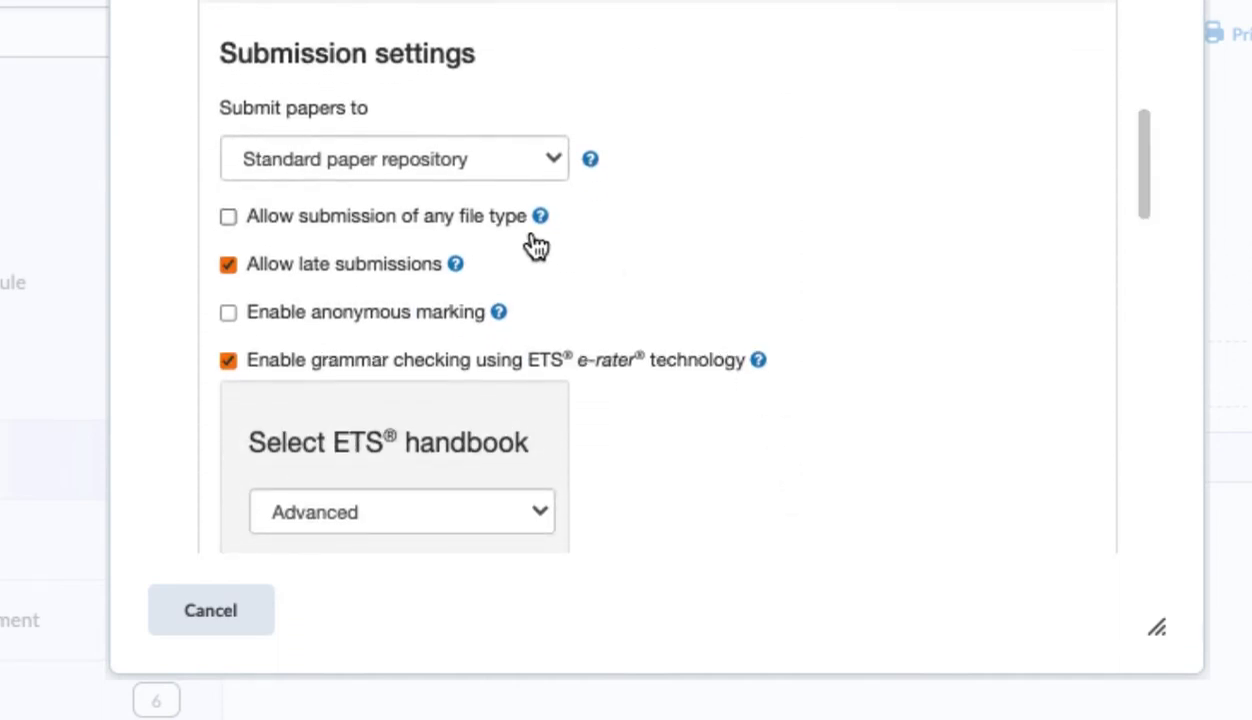
click(532, 158)
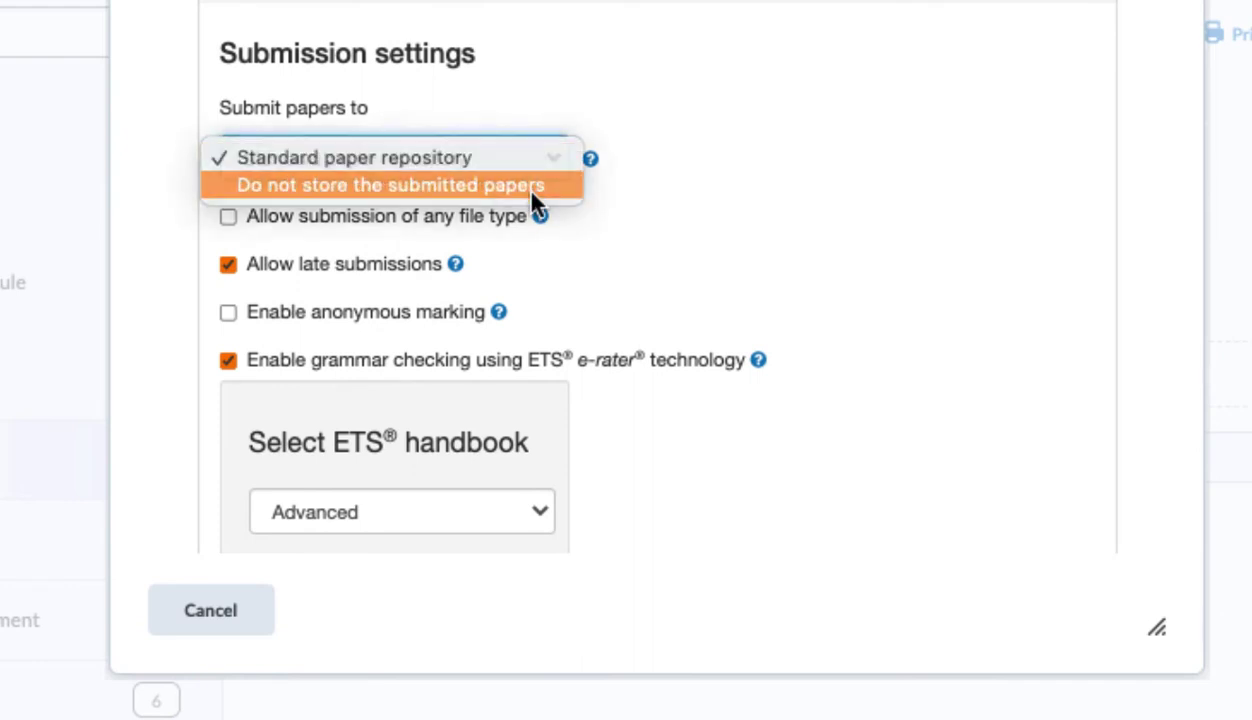
click(532, 186)
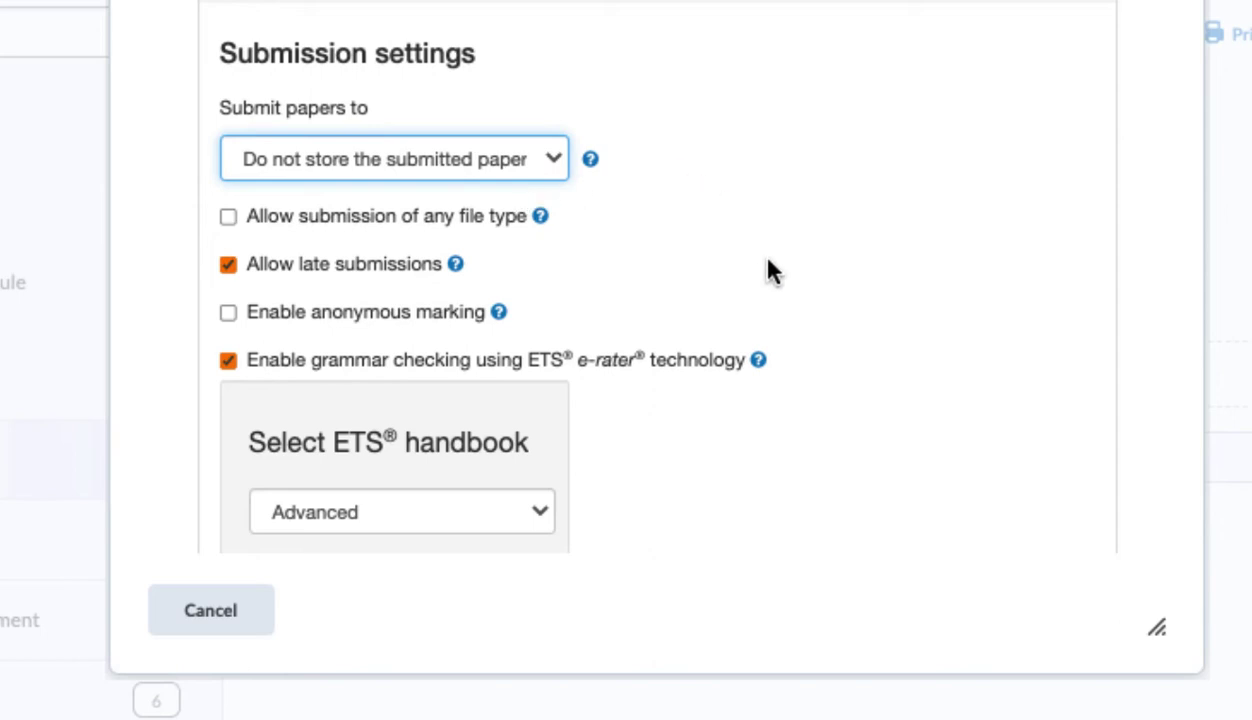
scroll(770, 270, down, 10)
scroll(770, 270, down, 10)
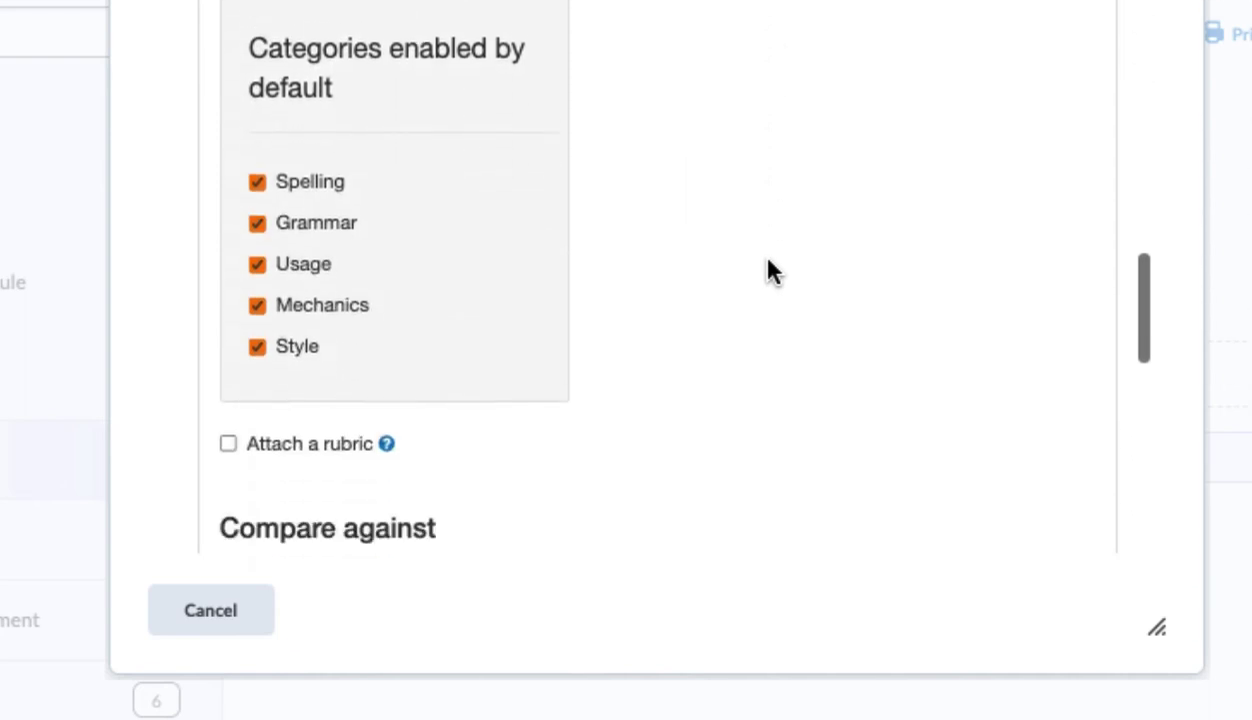
scroll(770, 270, down, 9)
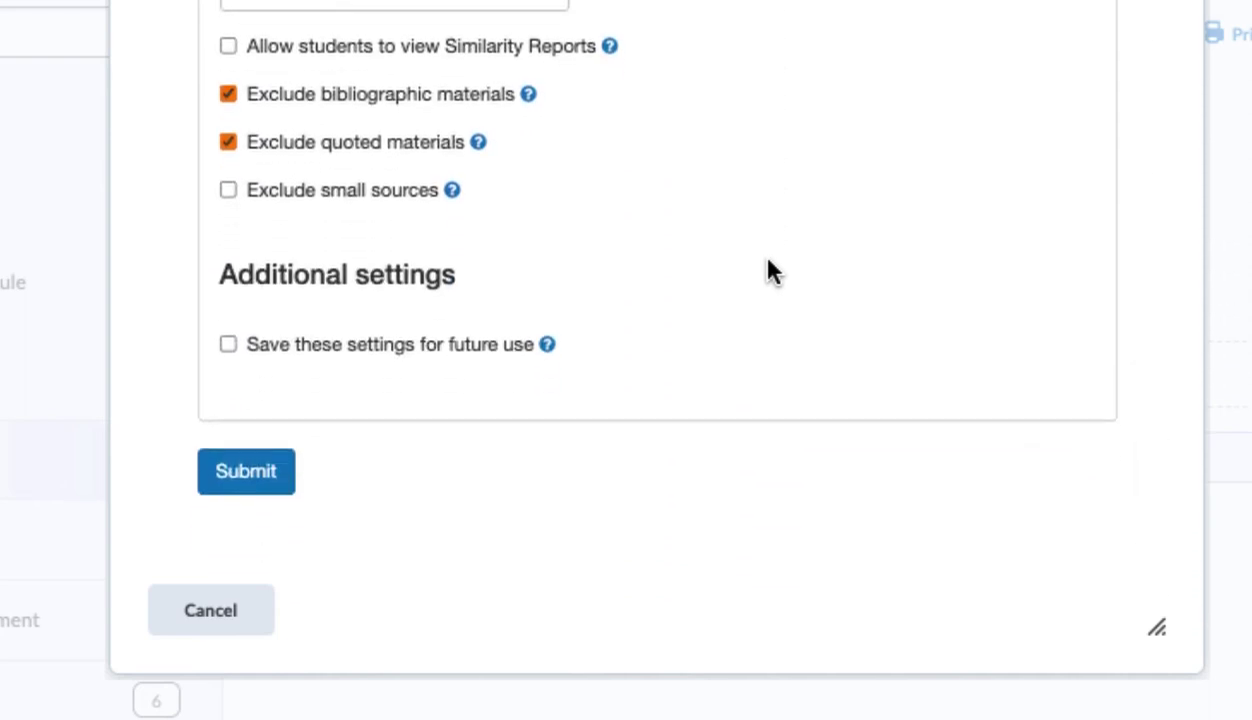
scroll(722, 302, up, 20)
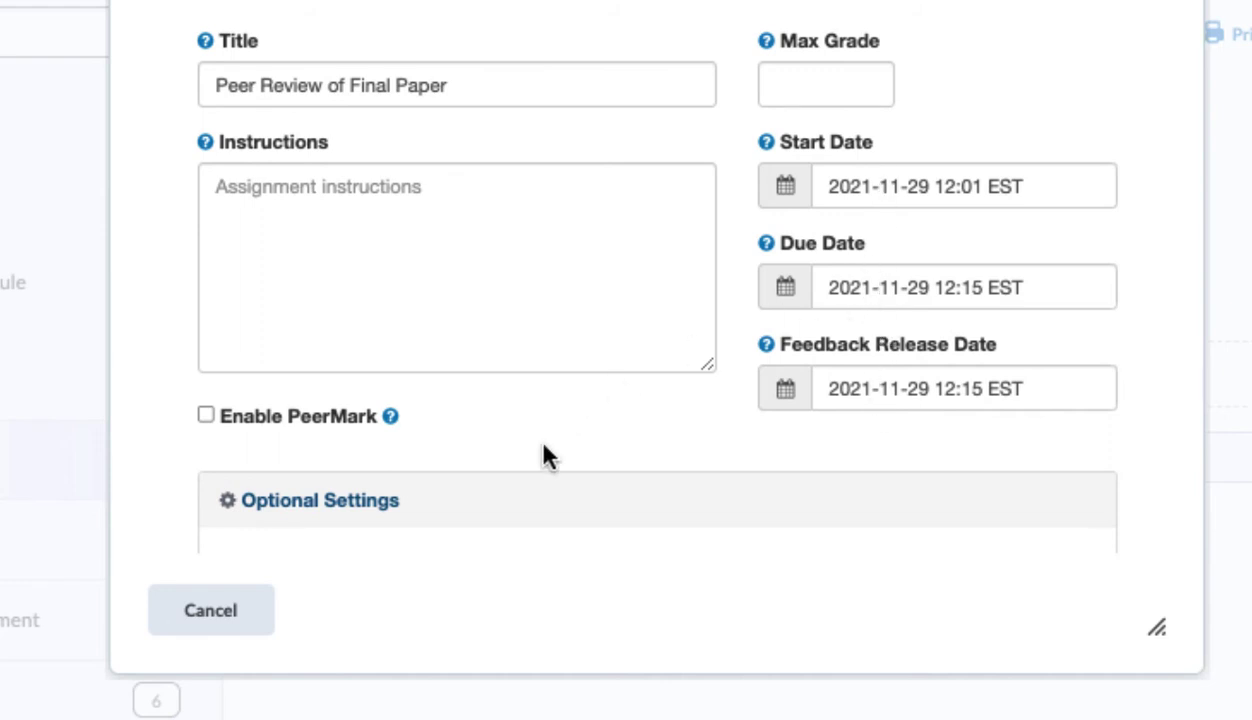
Submit the Peer Review of Final Paper assignment form from the bottom of the page.
scroll(530, 431, down, 2)
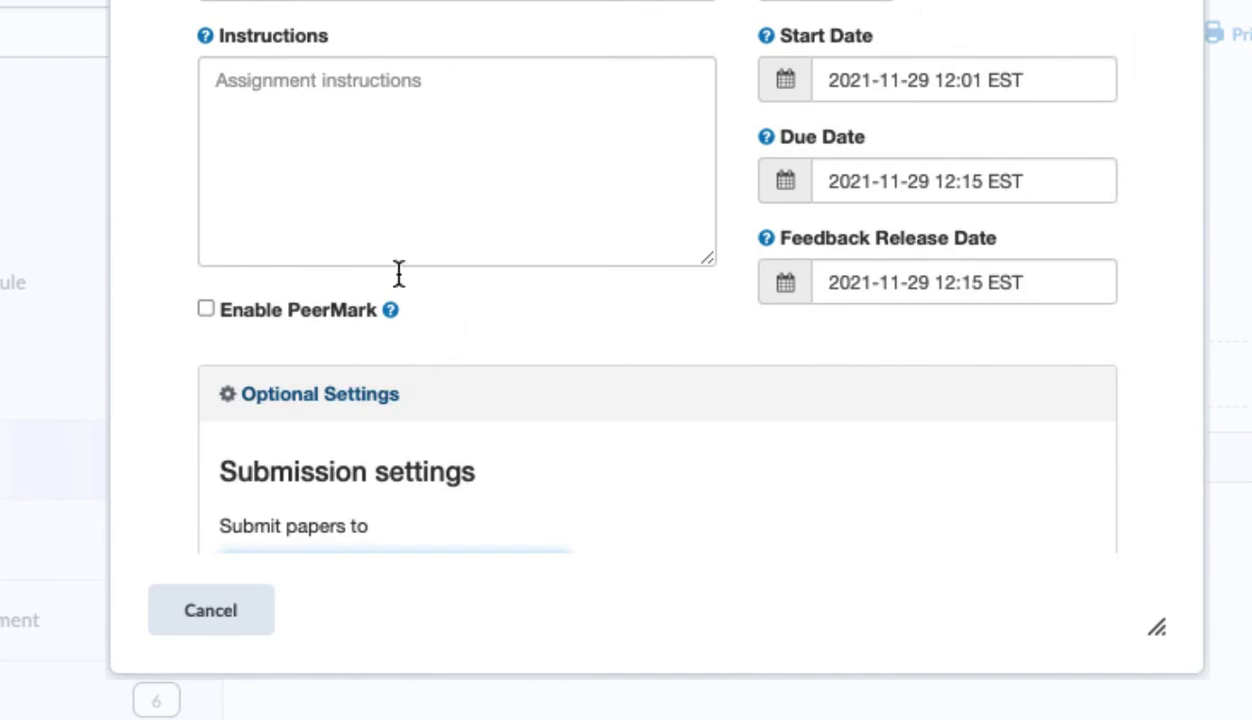
scroll(472, 540, down, 15)
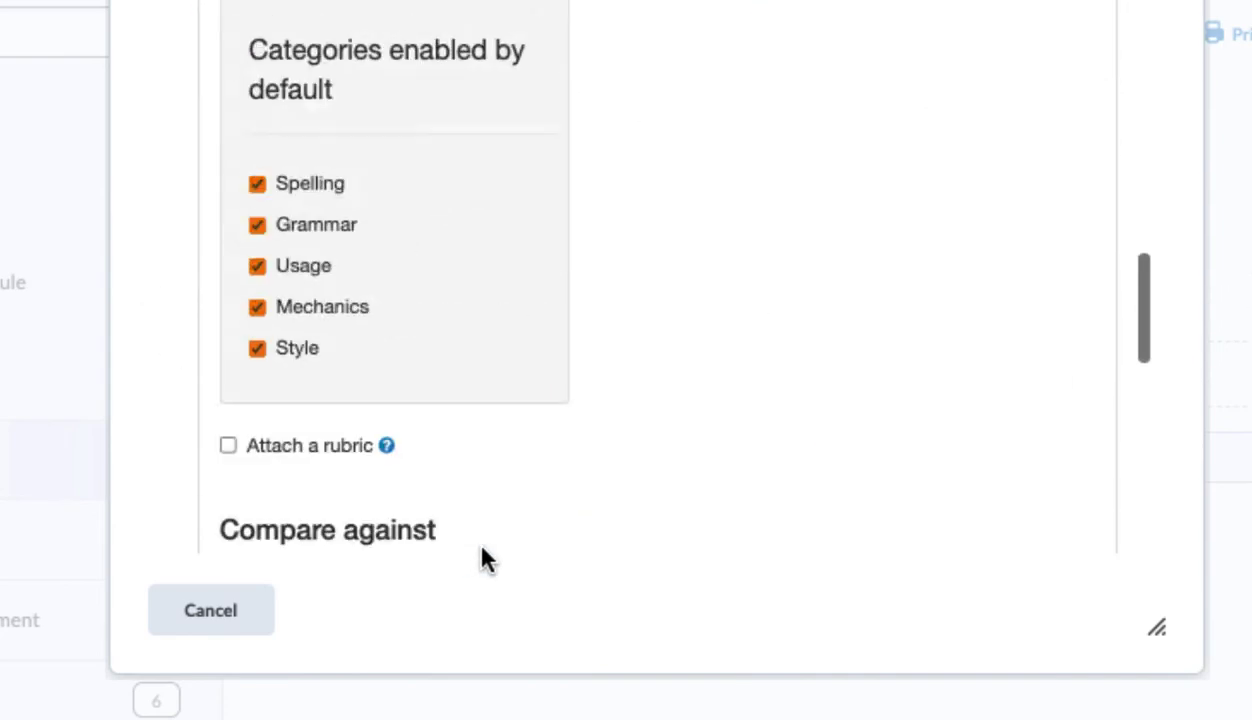
click(224, 474)
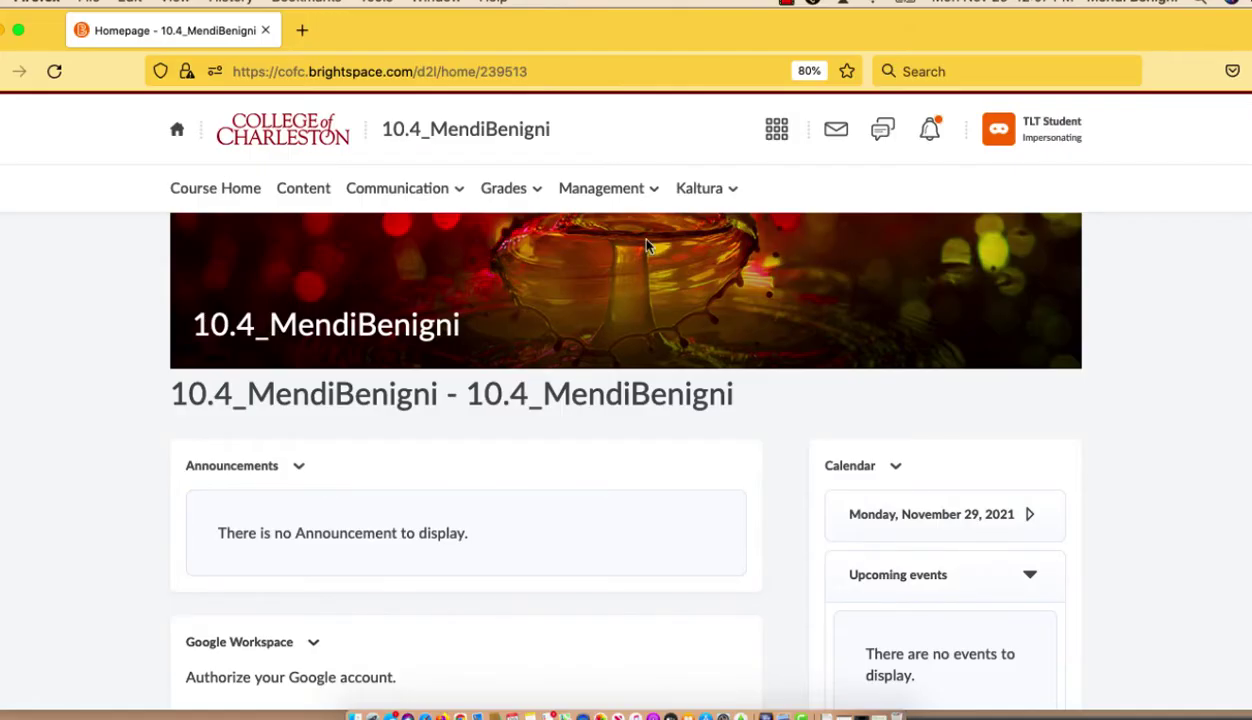
As the student, upload apa.pdf to Peer Review of Final Paper and submit it to Turnitin.
click(308, 193)
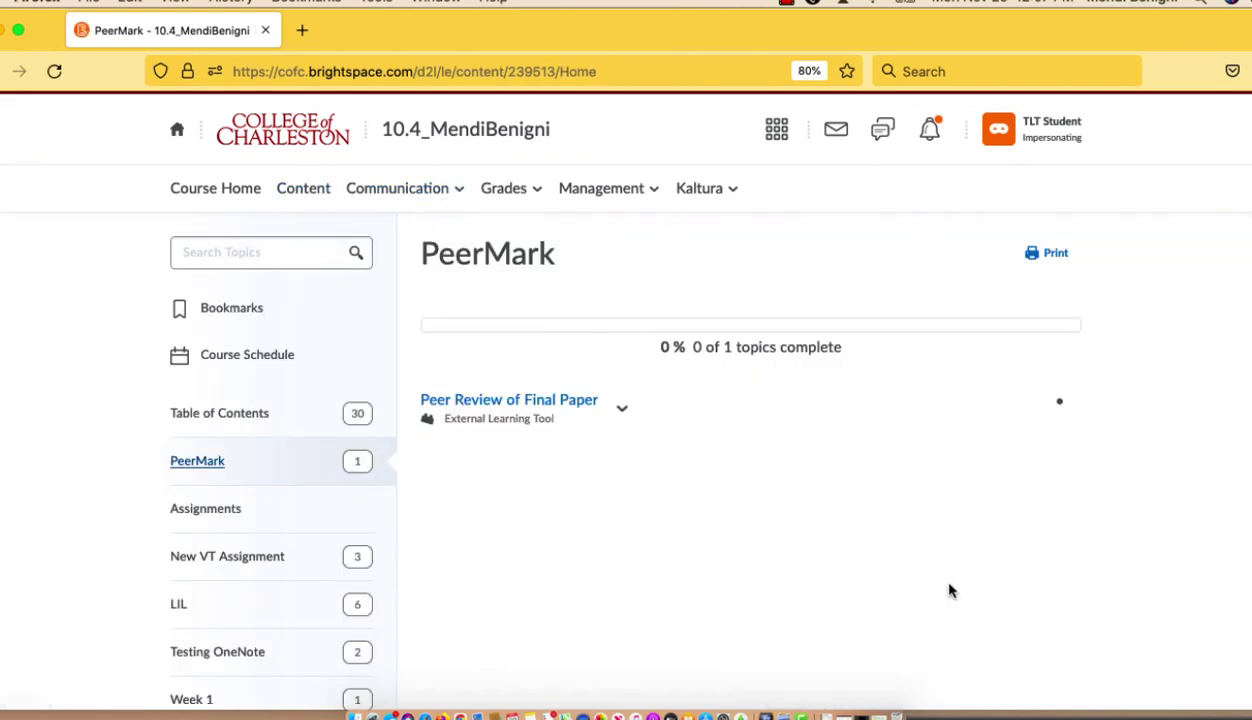
click(490, 402)
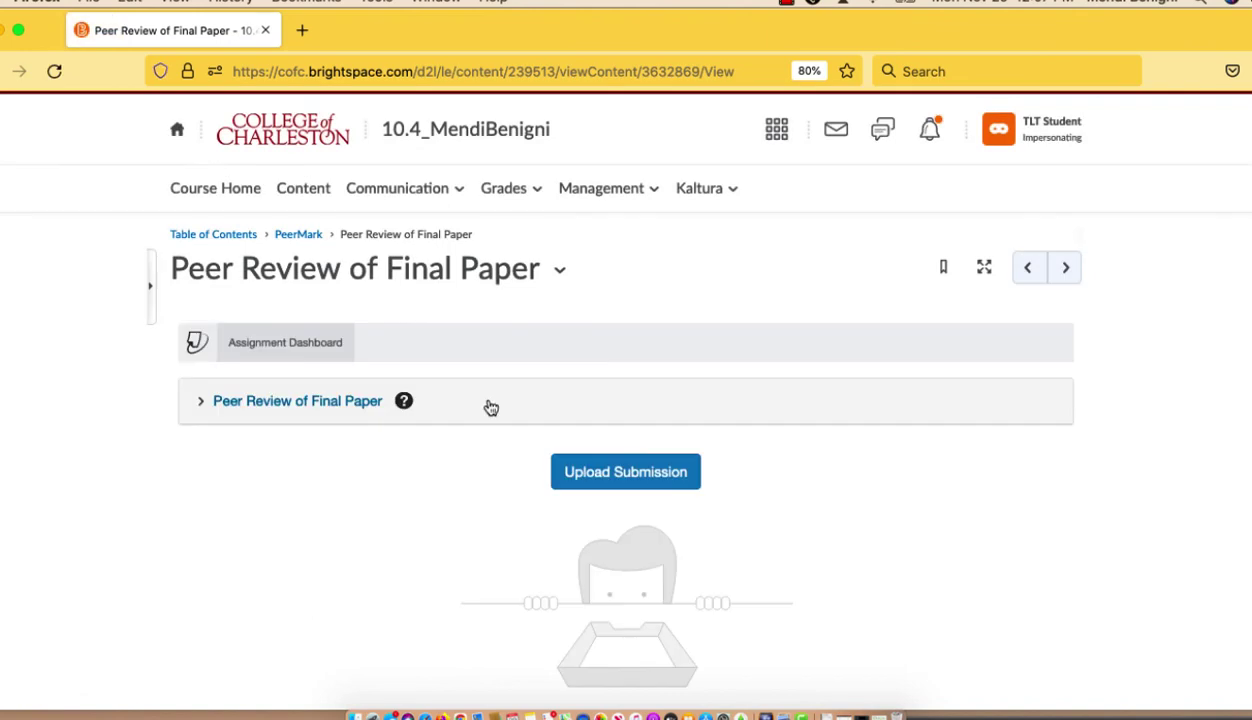
click(588, 474)
click(538, 474)
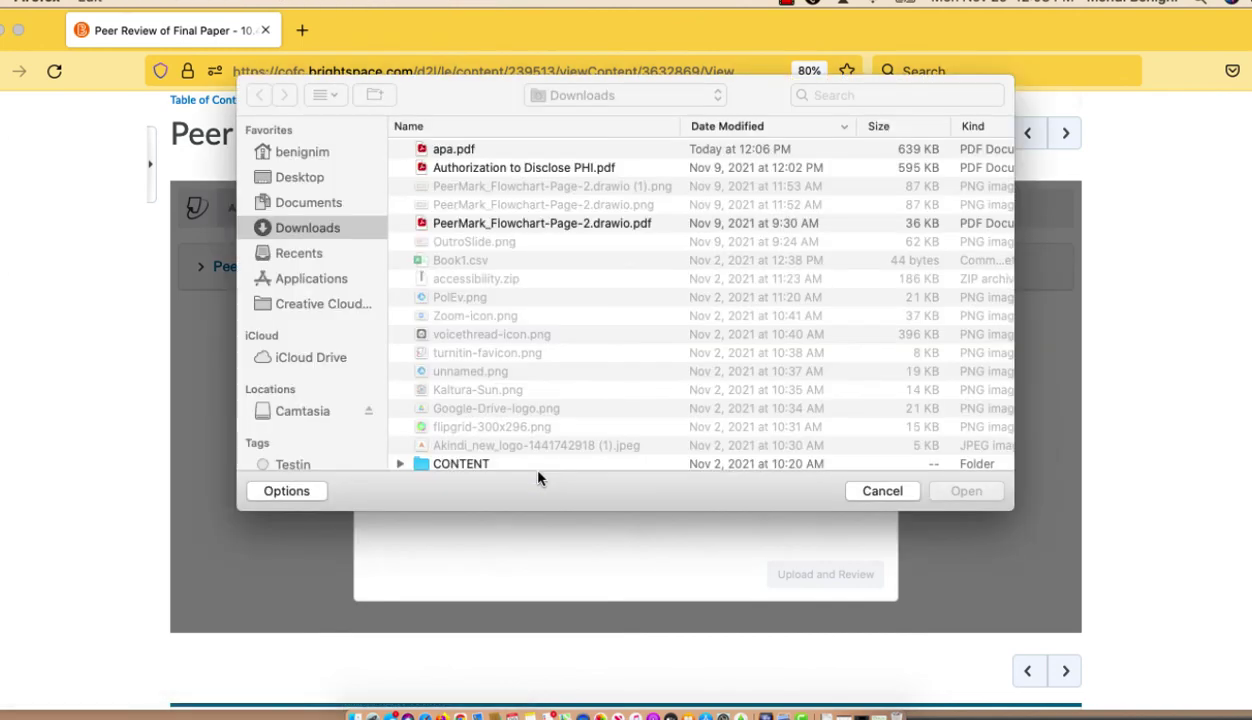
double_click(430, 120)
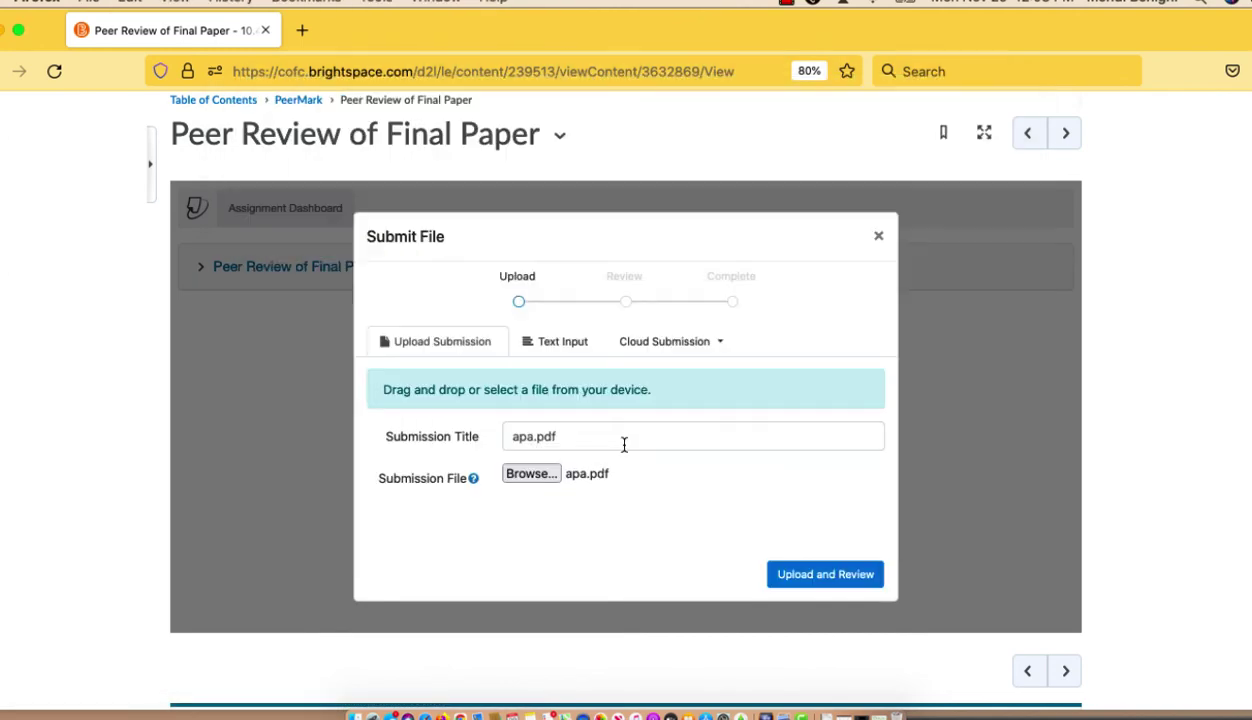
click(826, 576)
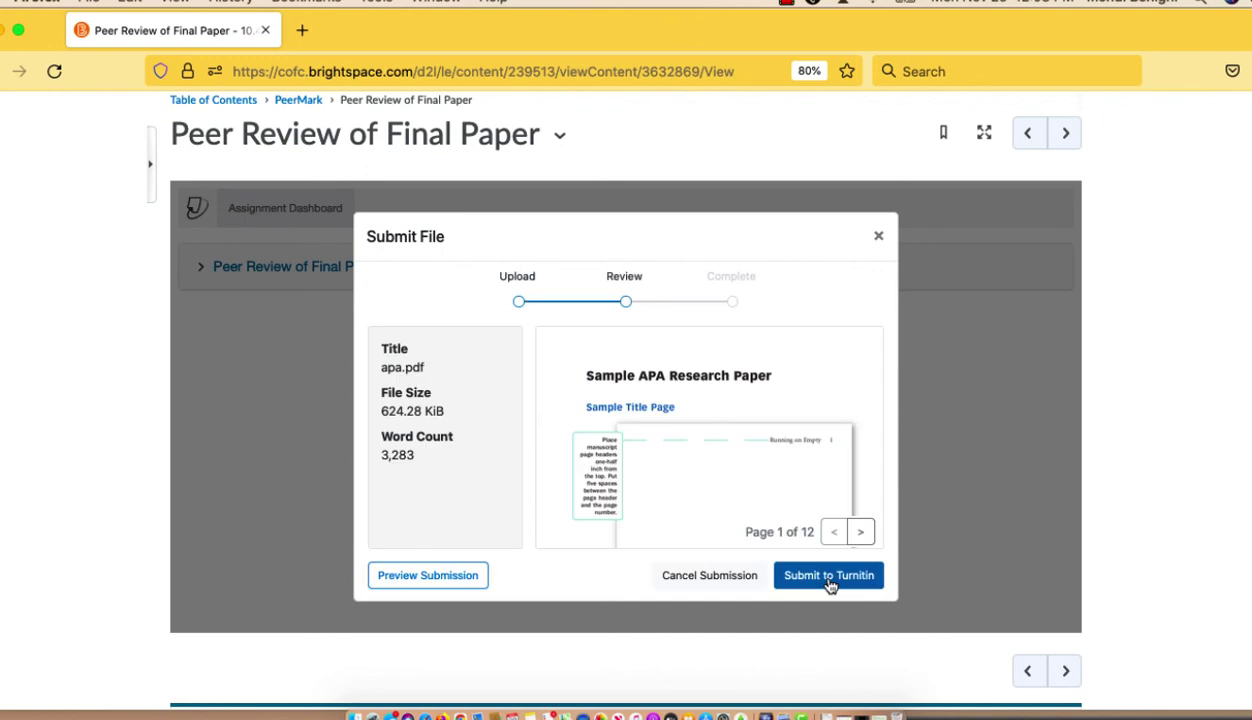
click(829, 580)
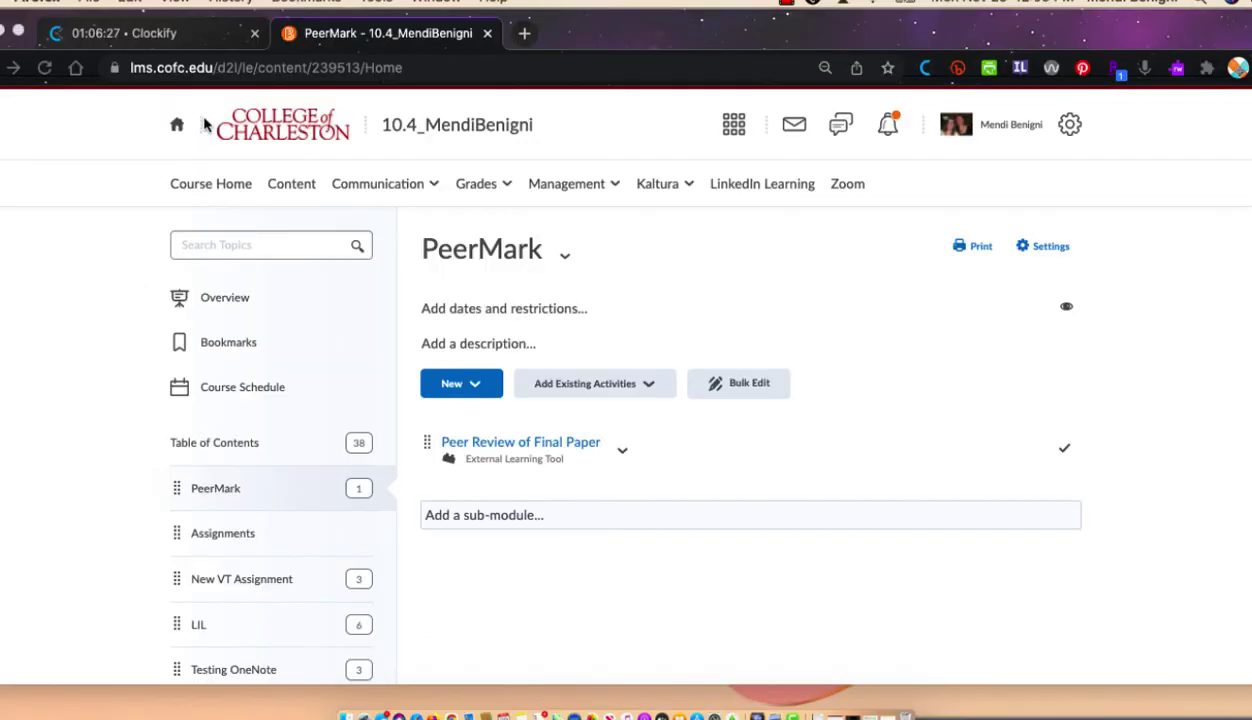
In the instructor's window, refresh the PeerMark page and open Peer Review of Final Paper.
click(14, 30)
click(44, 68)
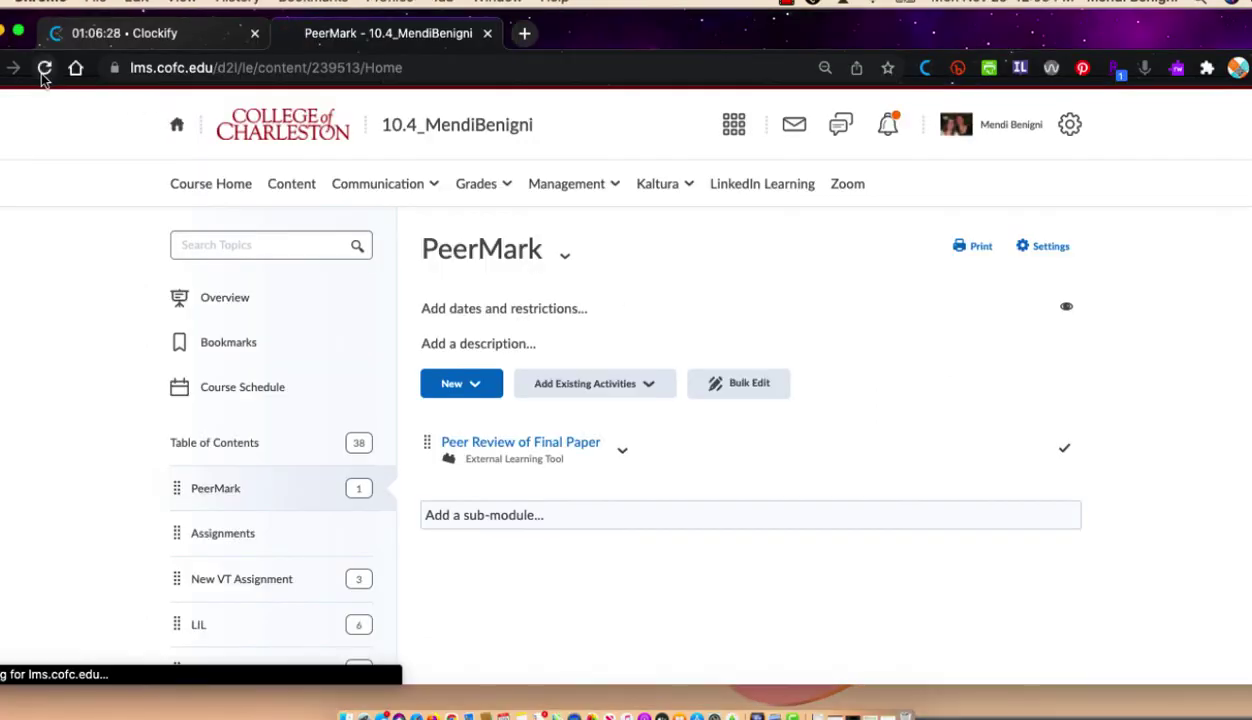
click(526, 450)
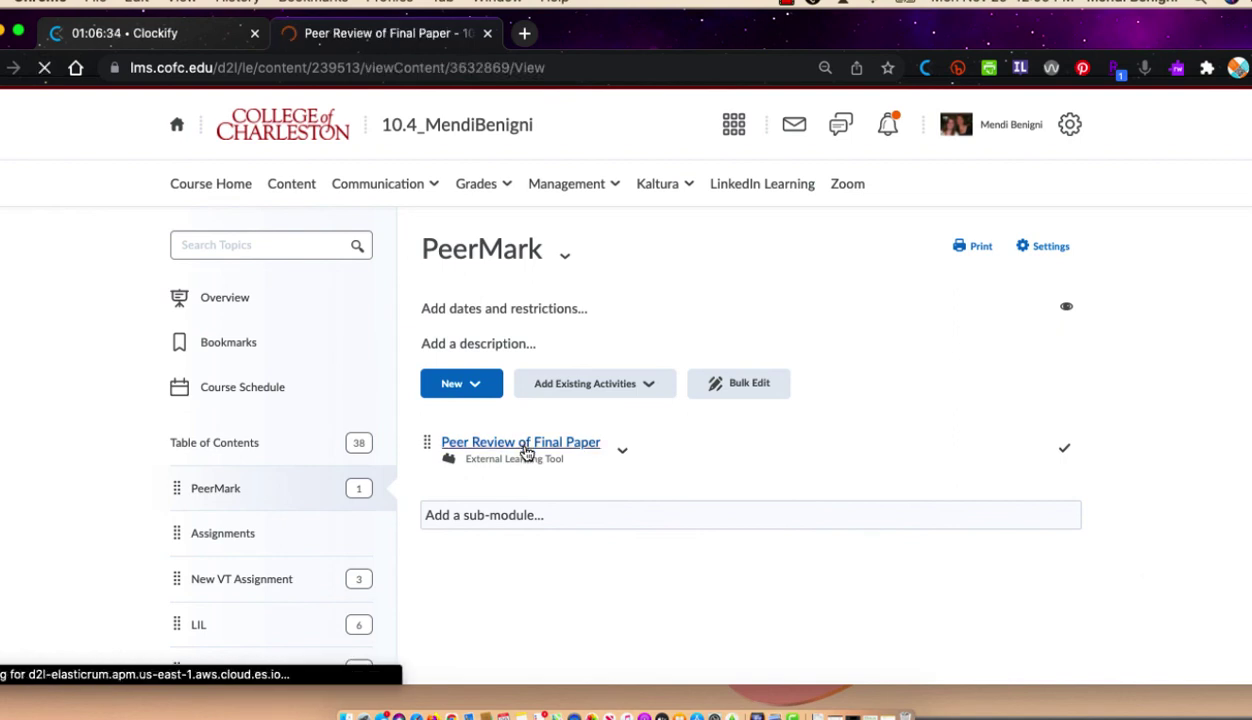